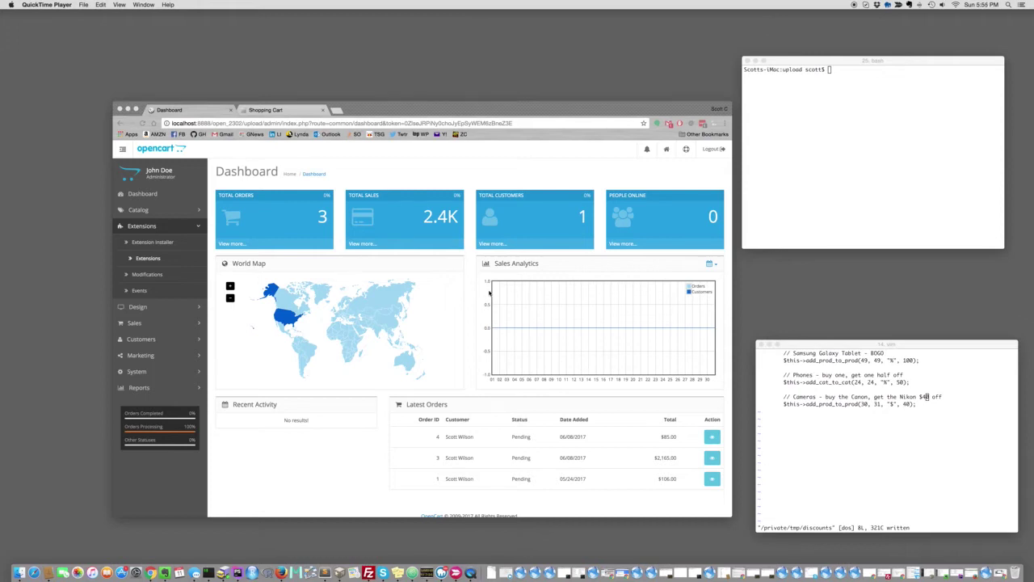
Install the Better Together extension from the Order Totals extension type.
click(149, 260)
click(149, 259)
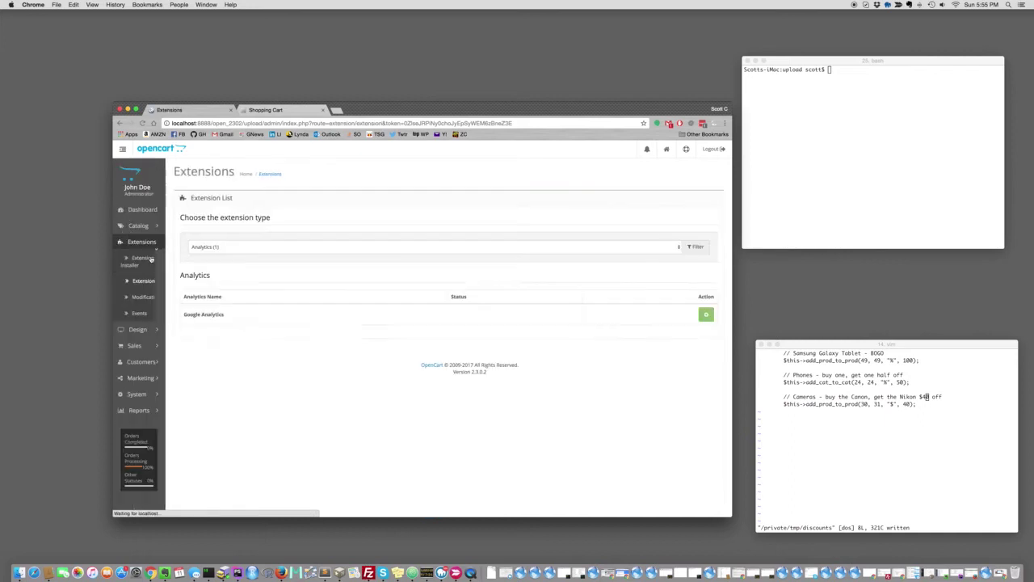
click(306, 248)
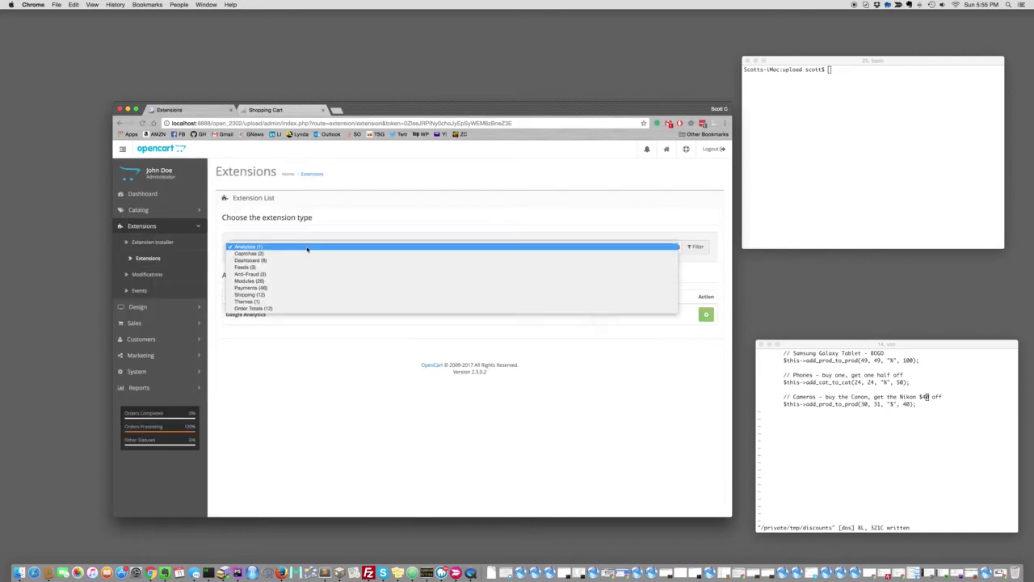
click(295, 309)
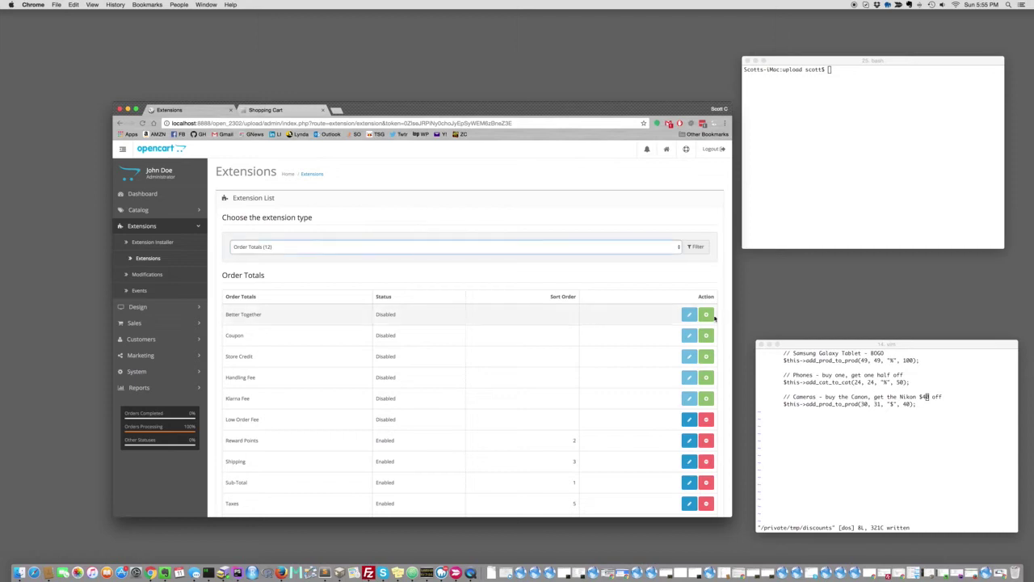
click(707, 316)
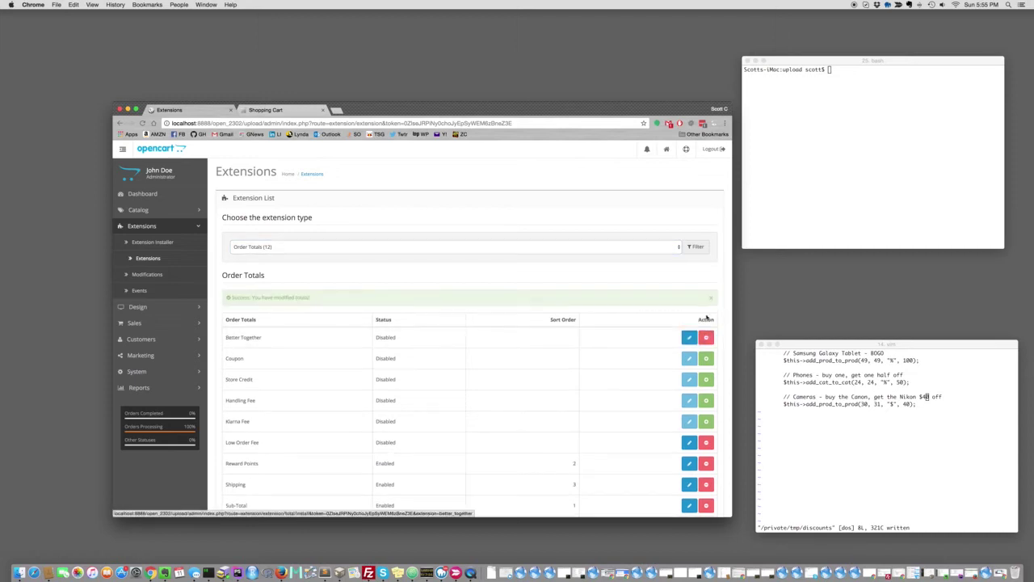
Set the Better Together order total's status to Enabled and save it, and show the storefront's shopping cart.
click(689, 338)
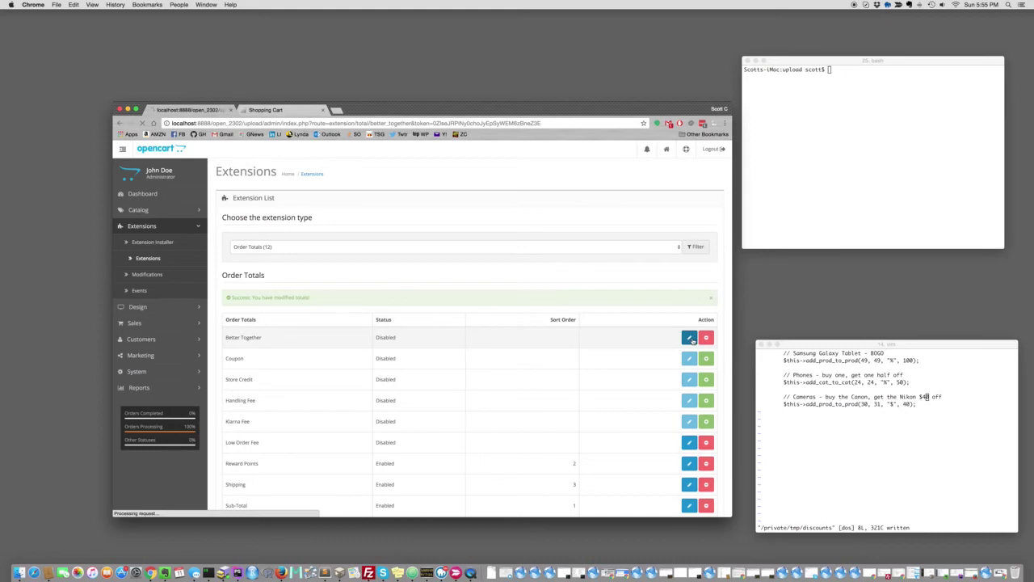
click(372, 208)
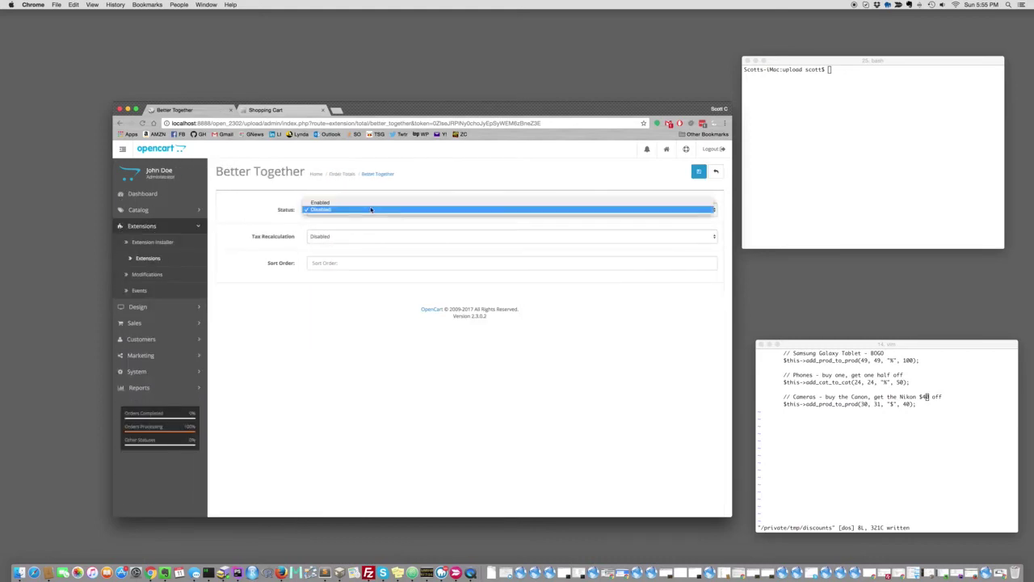
click(362, 202)
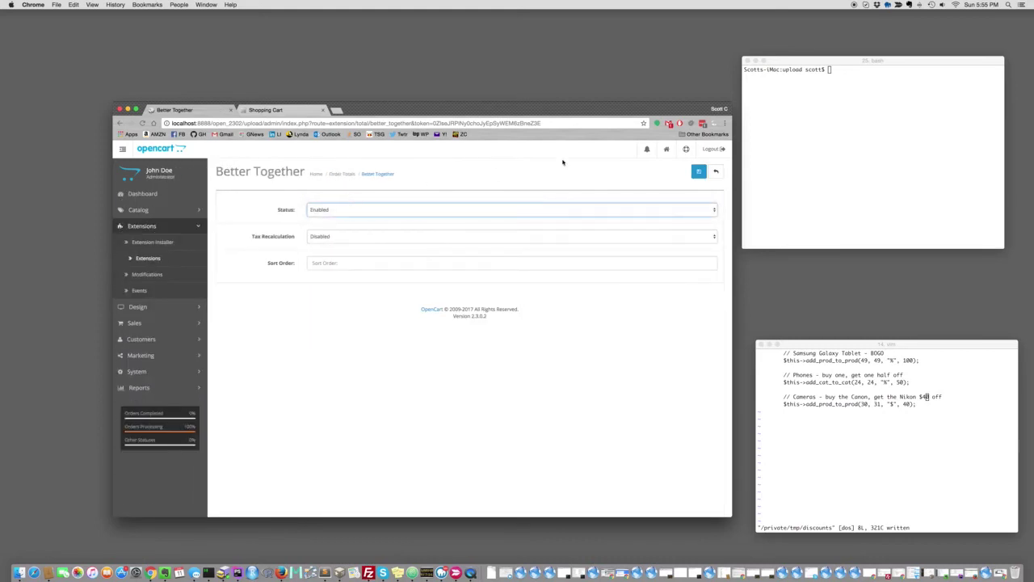
click(700, 173)
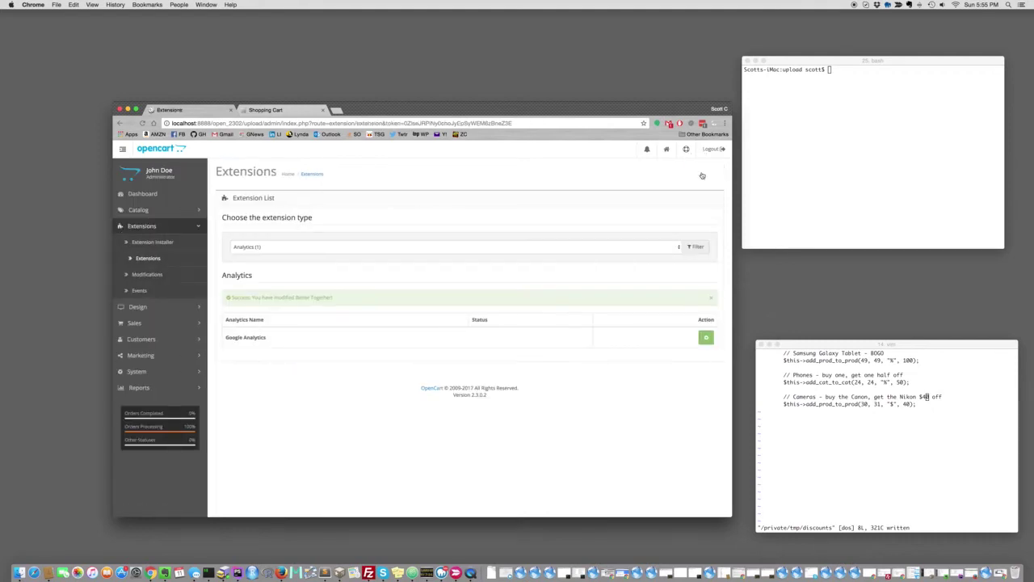
click(275, 110)
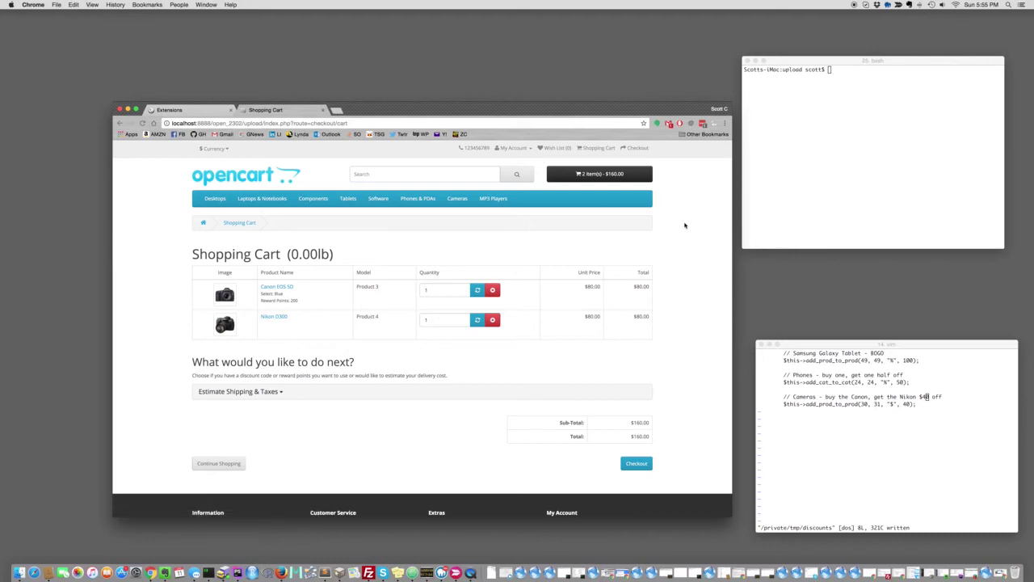
Switch to the terminal, open catalog/model/extension/total/better_together.php in vim and go to the end of the setup() function.
click(880, 170)
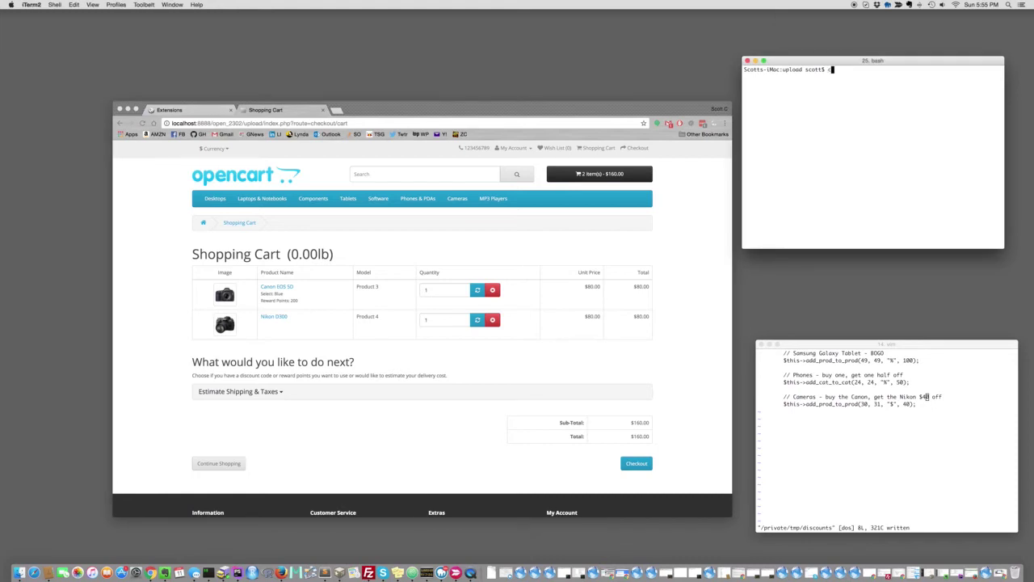
key(Up)
key(Return)
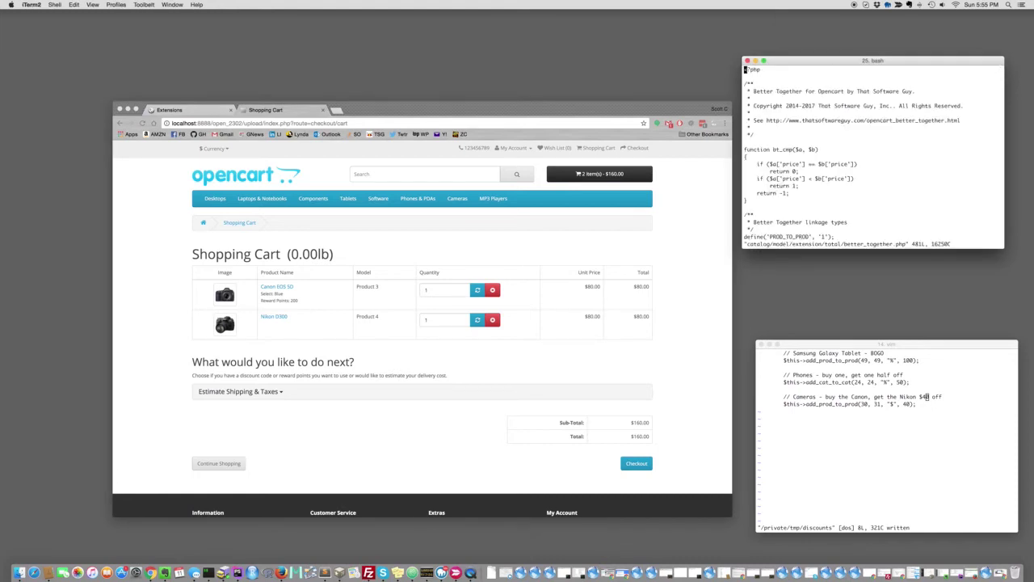
key(shift+g)
key(k)
key(w)
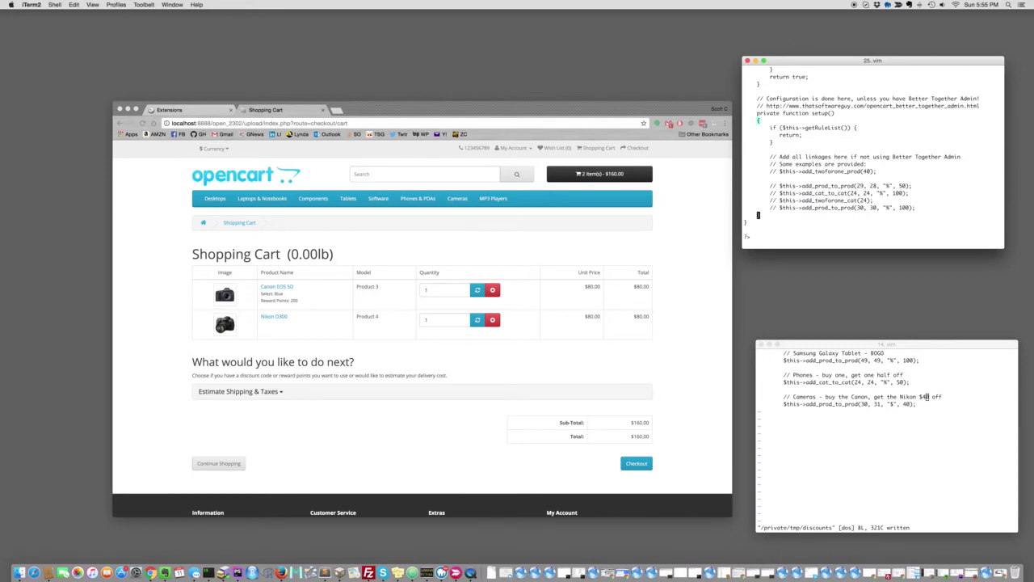
Insert two blank lines in setup() above the "Add all linkages here" comment.
key(percent)
key(j)
key(j)
key(j)
key(j)
key(i)
key(Return)
key(Return)
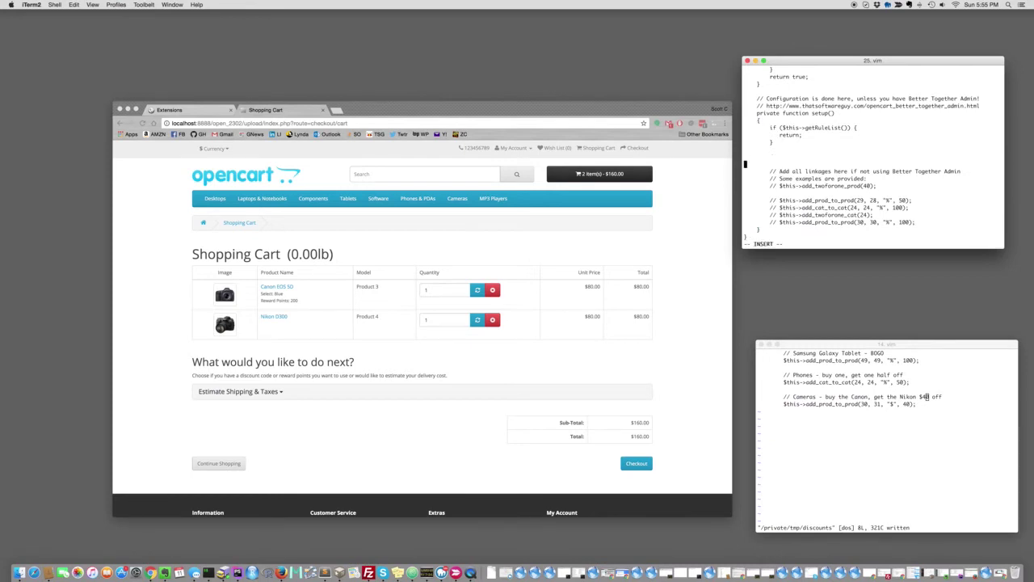
Copy the camera rule $this->add_prod_to_prod(30, 31, "$", 40); from the discounts file into setup() and save better_together.php.
triple_click(881, 406)
key(super+c)
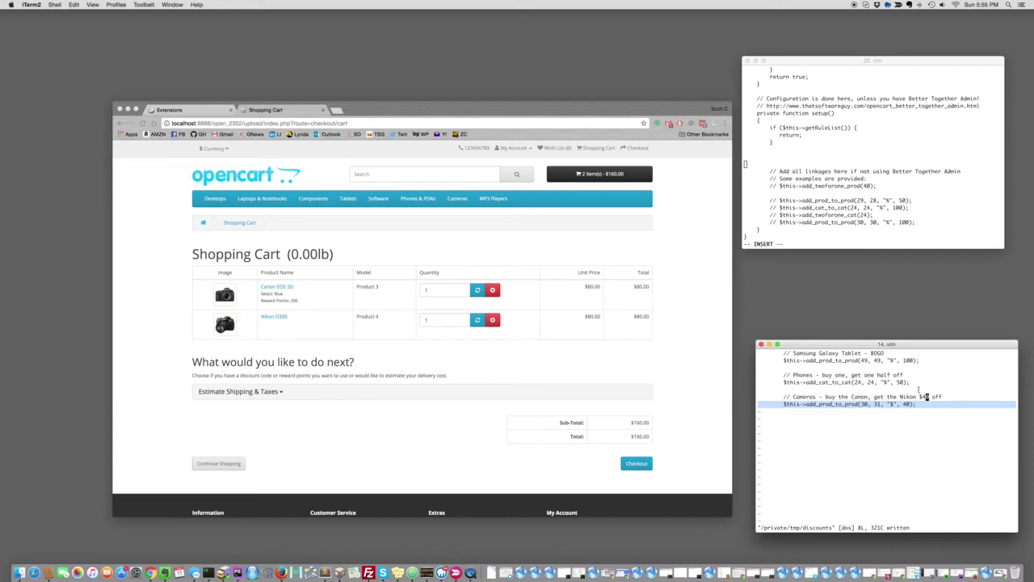
click(846, 159)
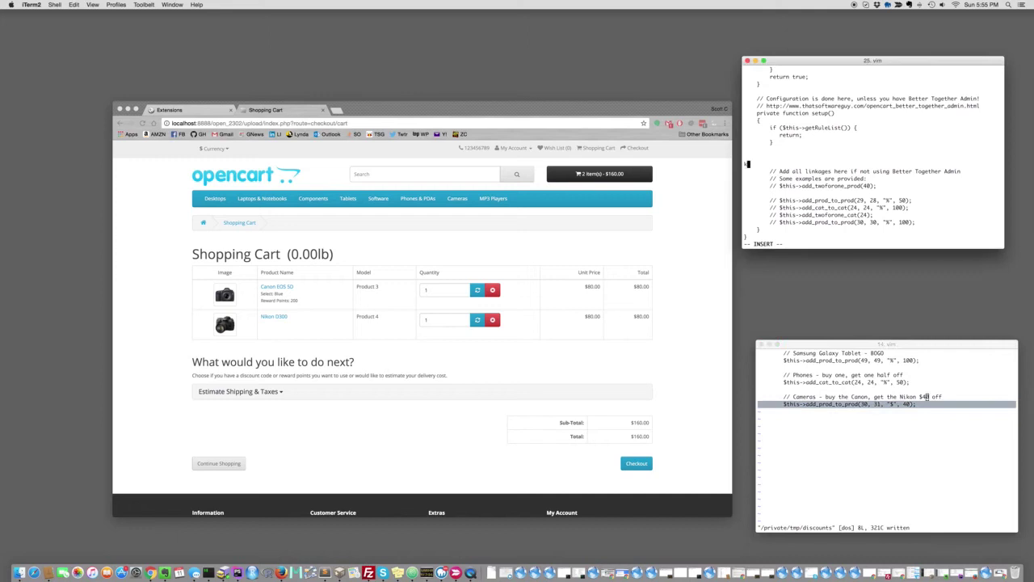
key(super+v)
key(Return)
key(Escape)
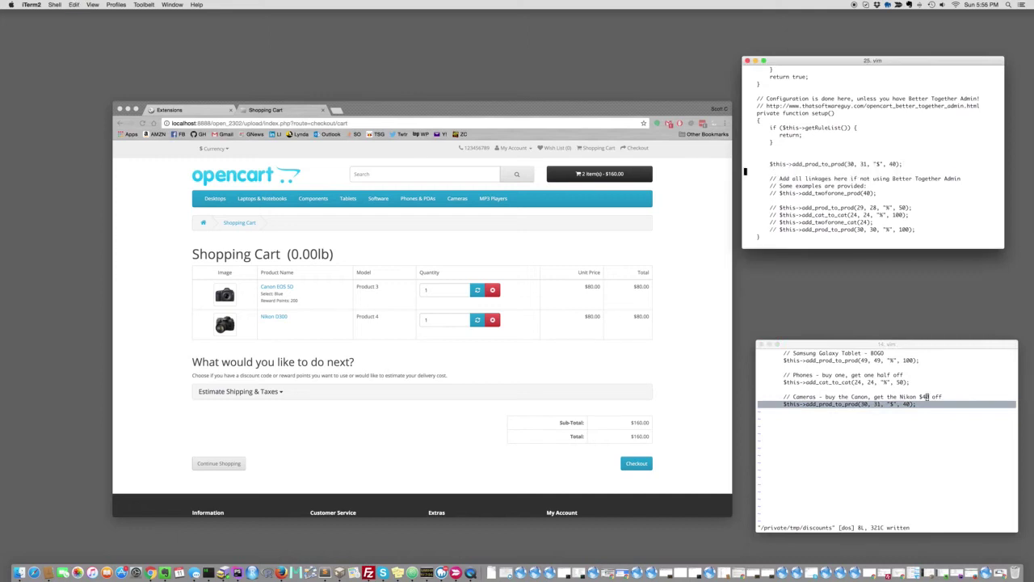
text(:w)
key(Return)
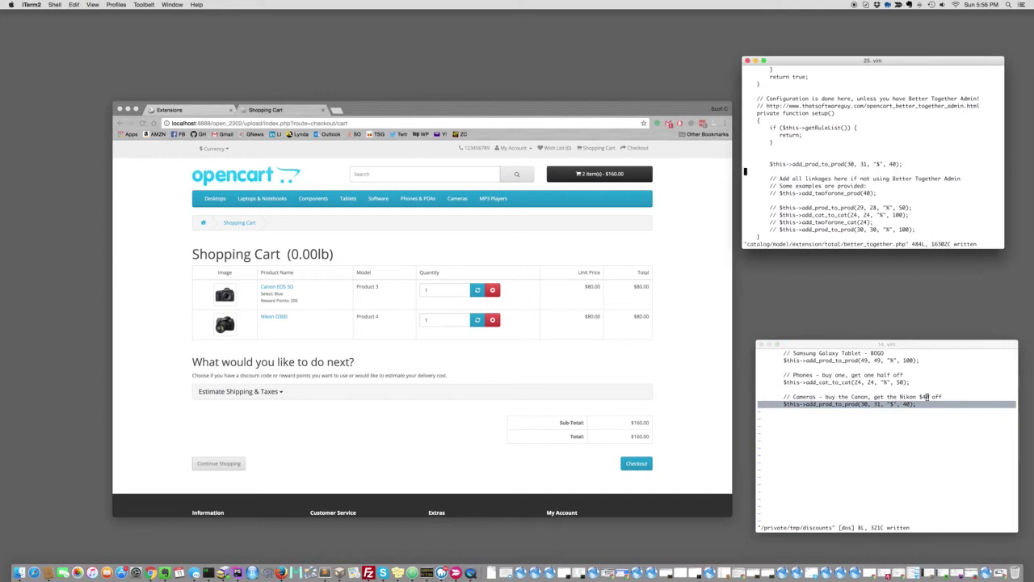
Switch to the browser and reload the shopping cart to check the camera discount.
click(866, 421)
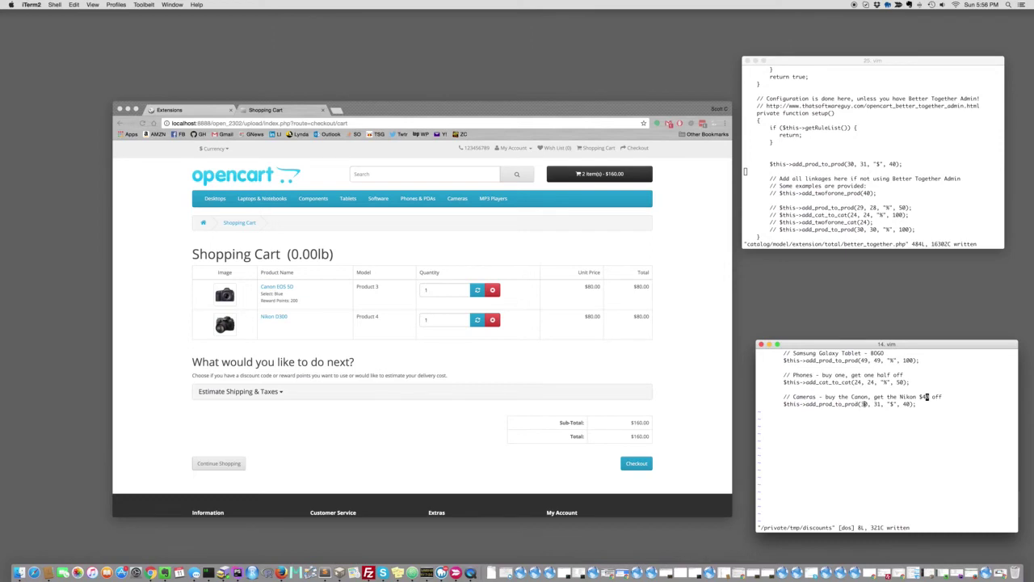
key(w)
key(w)
click(374, 250)
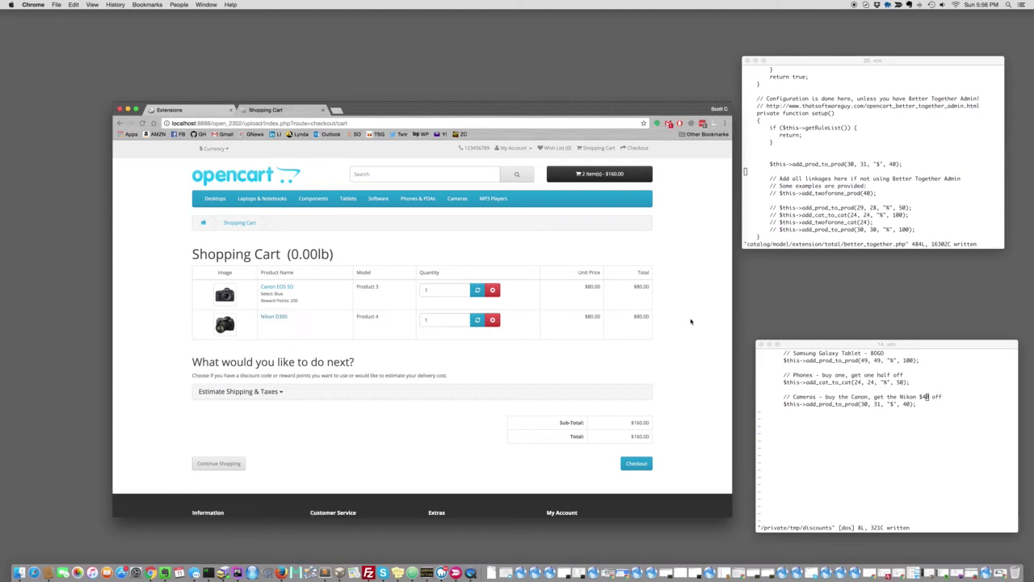
key(super+r)
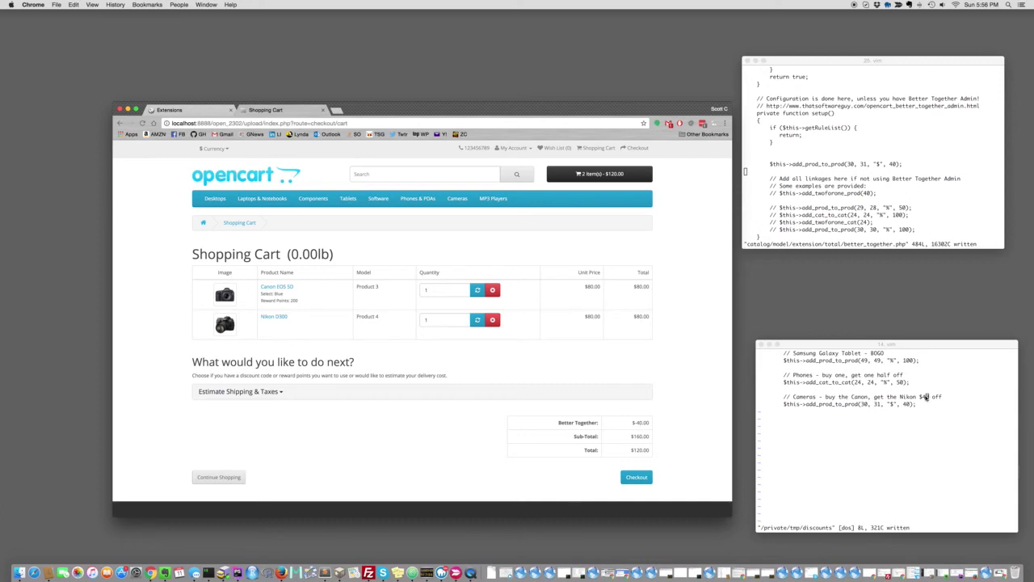
Delete the add_prod_to_prod(30, 31, "$", 40) camera rule from setup() in better_together.php.
click(922, 178)
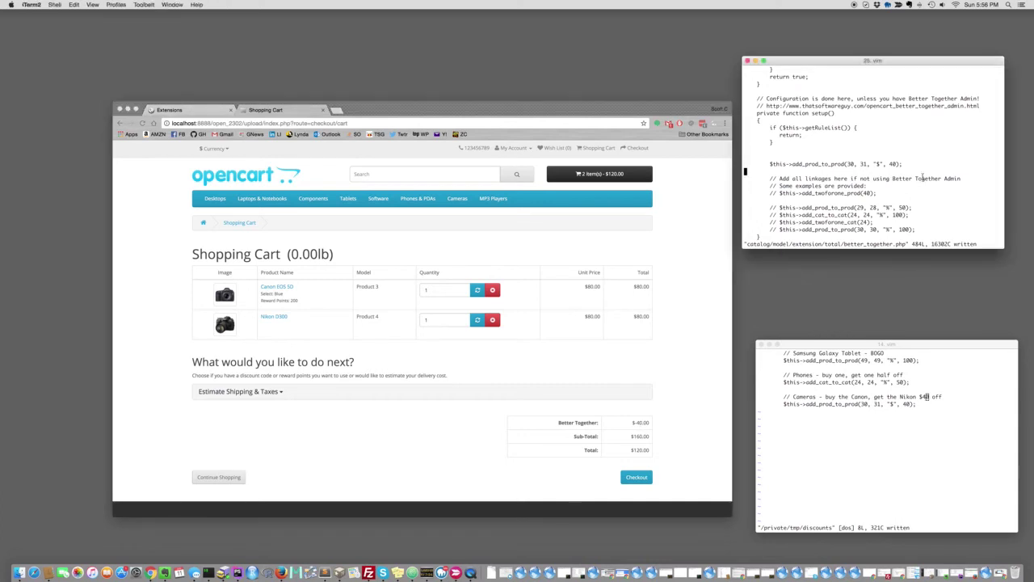
key(k)
key(d)
key(d)
Copy the "Phones - buy one, get one half off" comment and its add_cat_to_cat(24, 24, "%", 50) rule into setup() and save.
key(i)
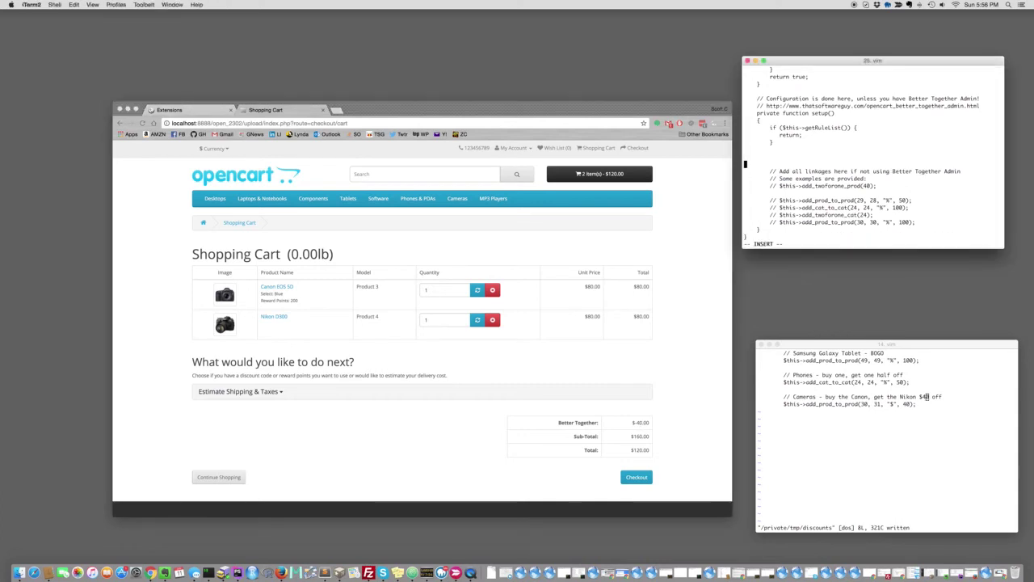
click(816, 377)
drag(815, 377, 815, 381)
key(super+c)
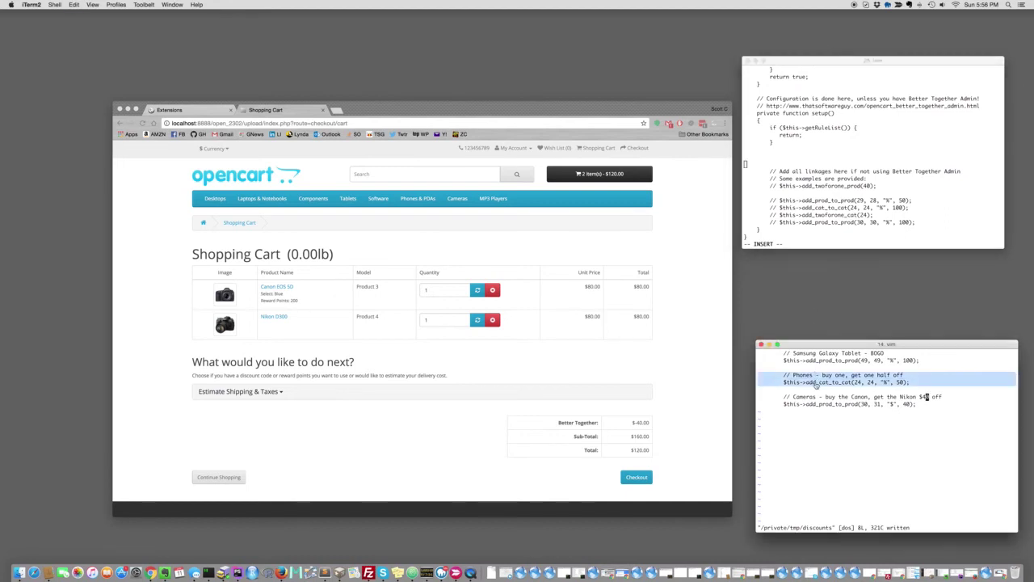
click(803, 159)
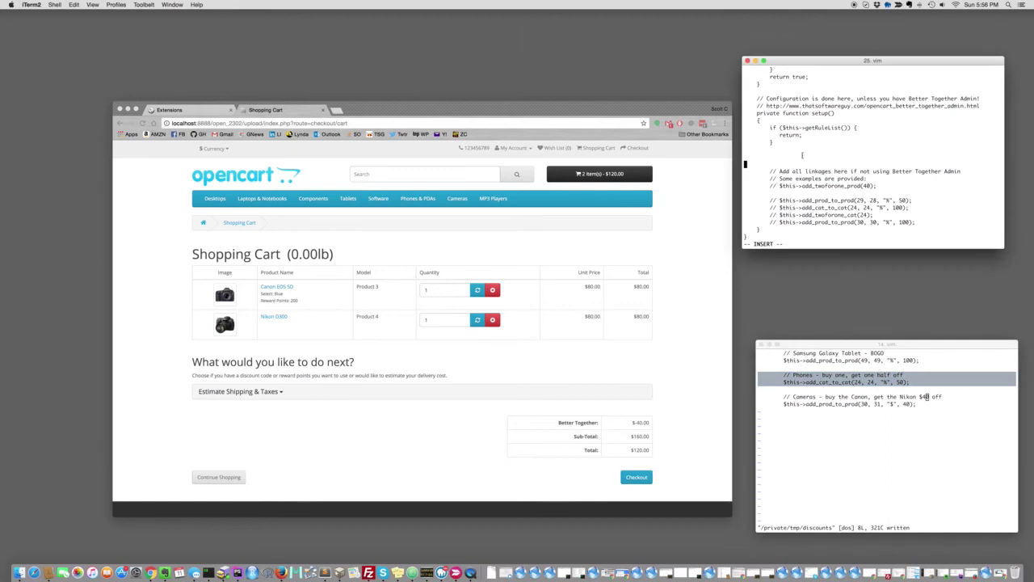
key(super+v)
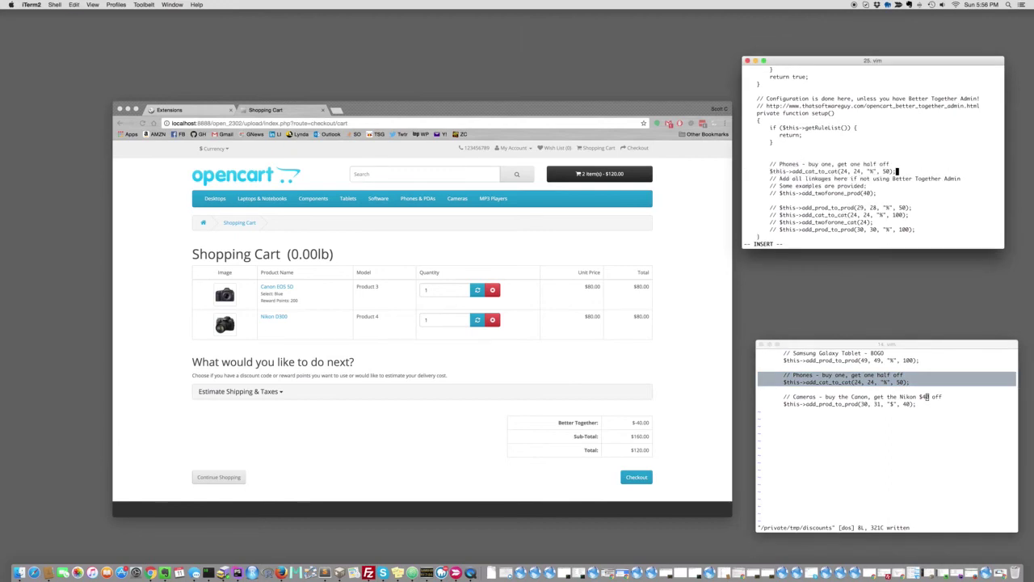
key(Return)
key(Escape)
text(:w)
key(Return)
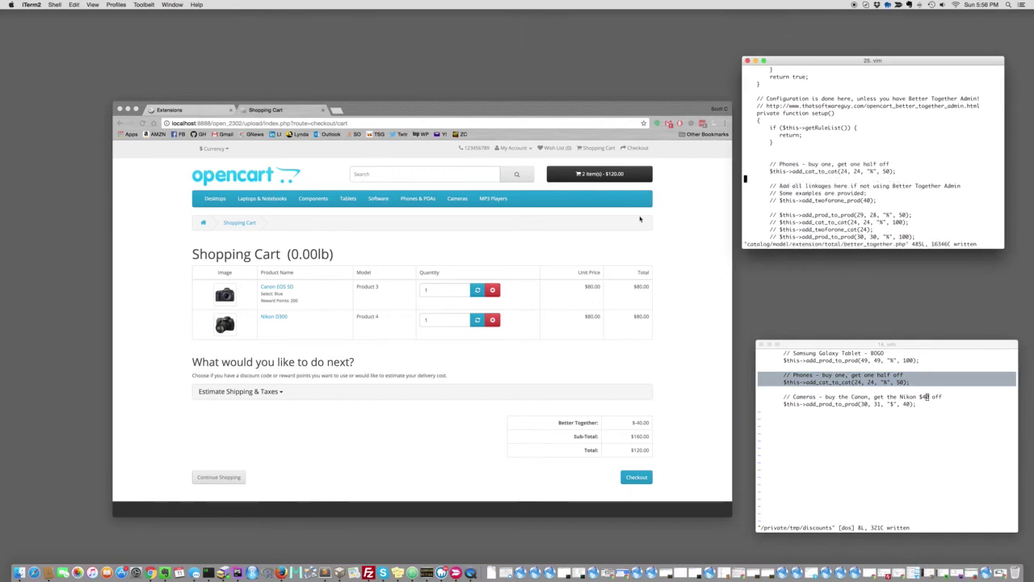
Remove the Canon EOS 5D and the Nikon D300 from the shopping cart.
click(507, 240)
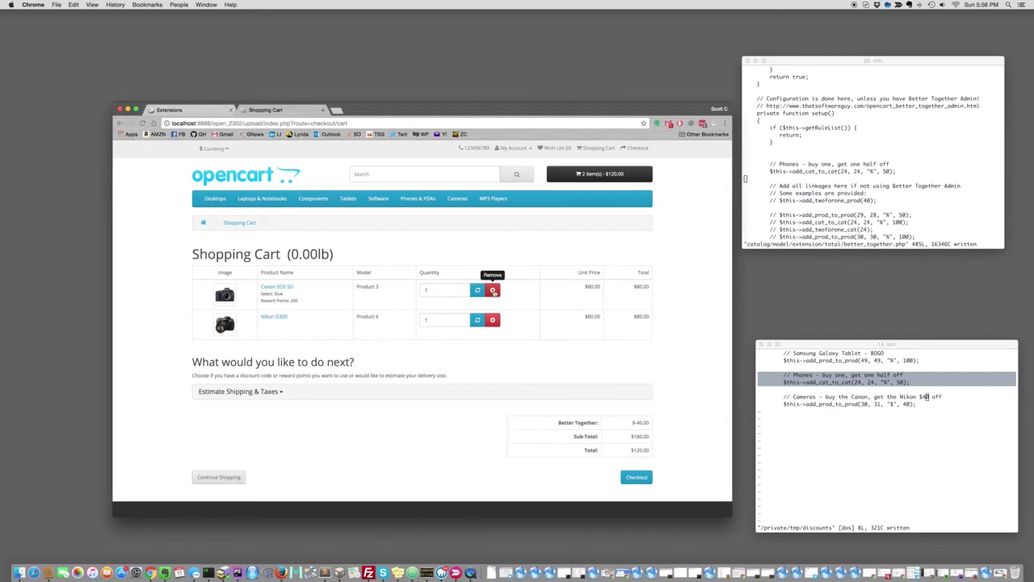
click(493, 290)
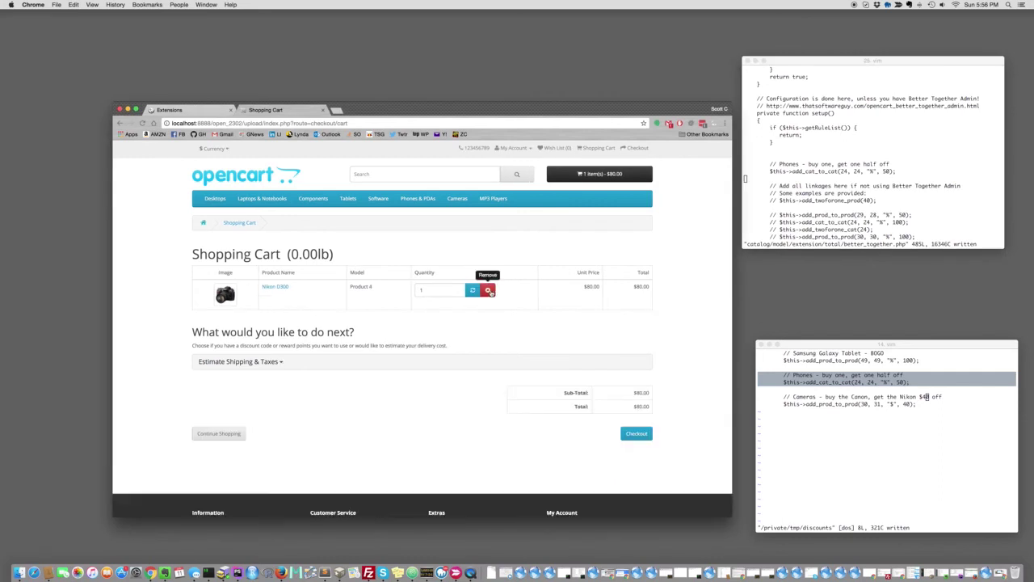
click(489, 291)
Add the Palm Treo Pro and the iPhone from Phones & PDAs to the cart and check the discount in the shopping cart.
click(427, 200)
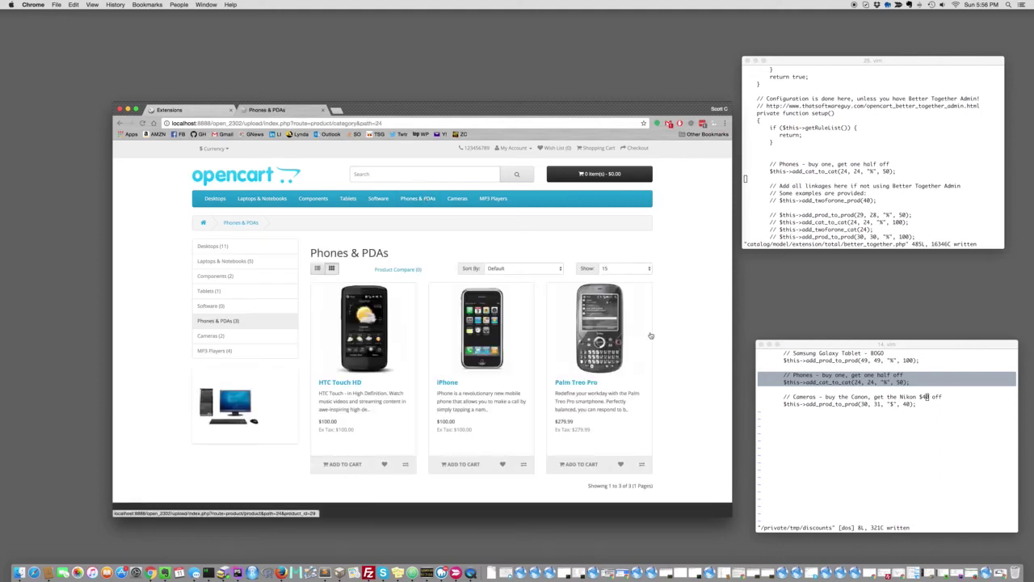
click(589, 465)
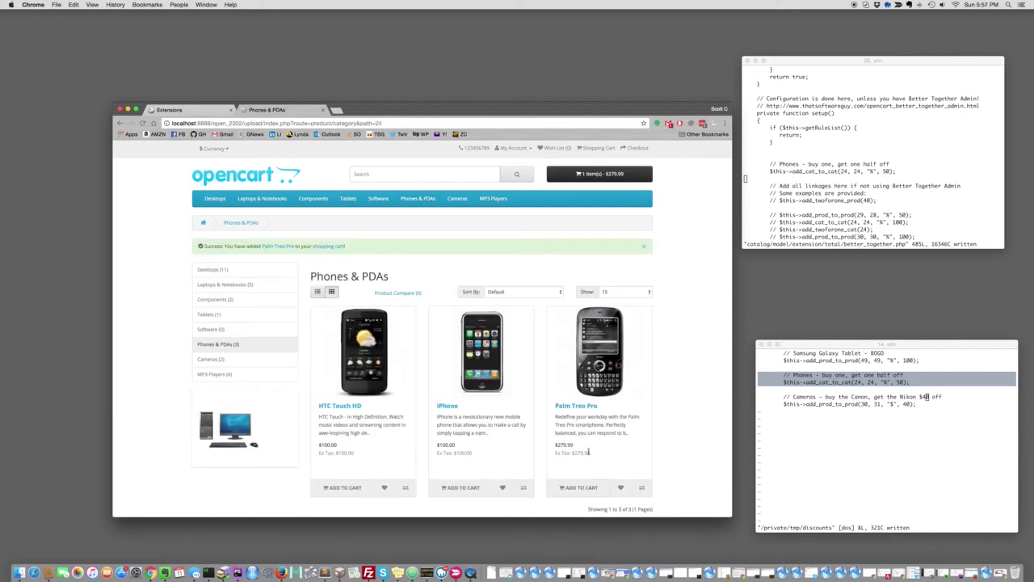
click(462, 489)
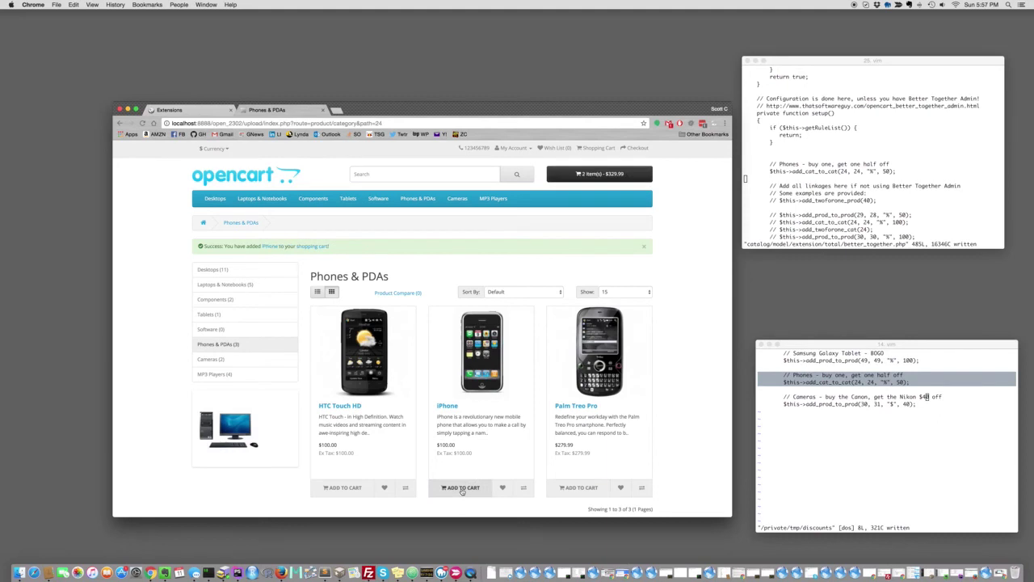
click(600, 148)
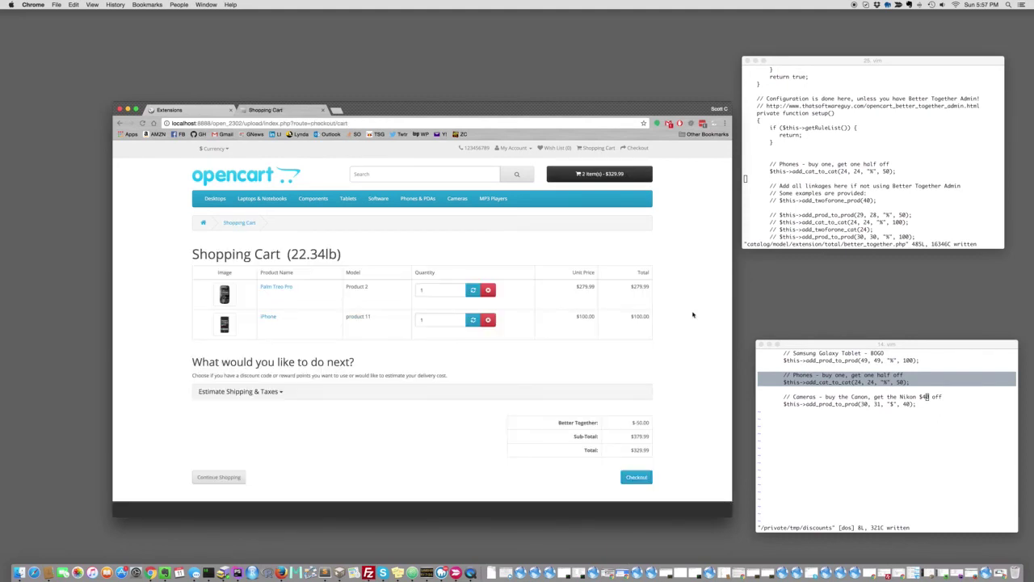
scroll(647, 433, down, 1)
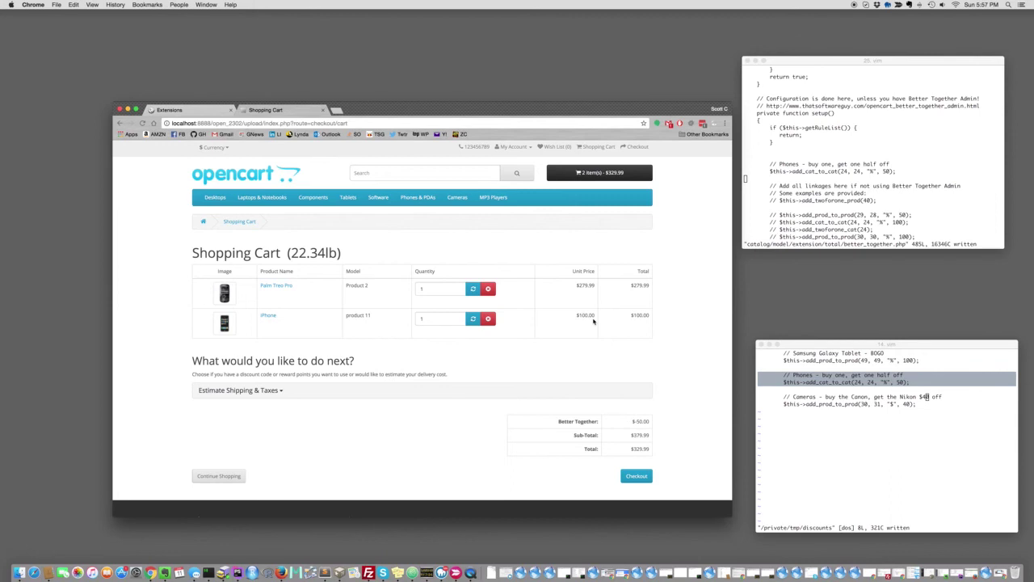
click(926, 183)
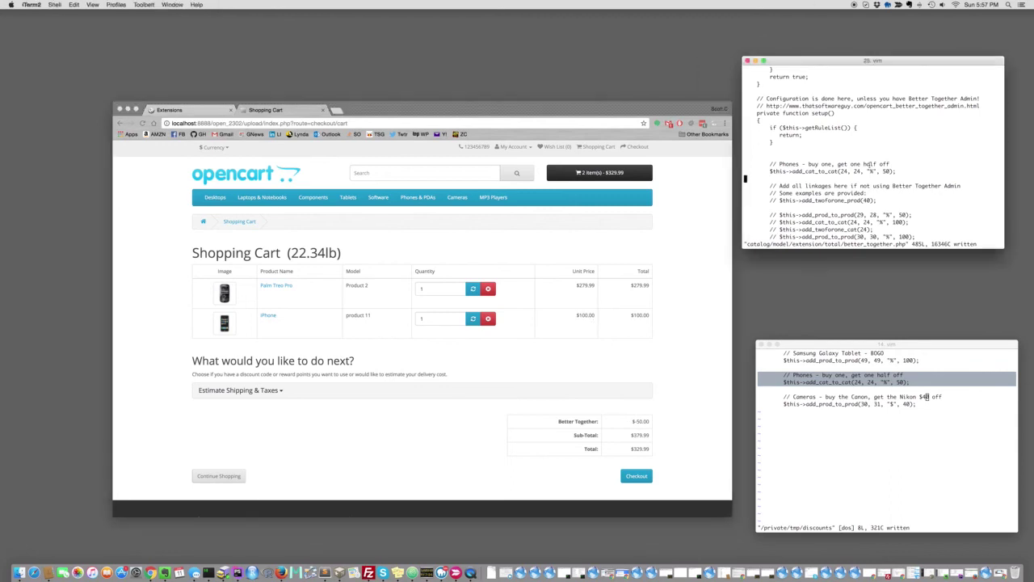
triple_click(817, 171)
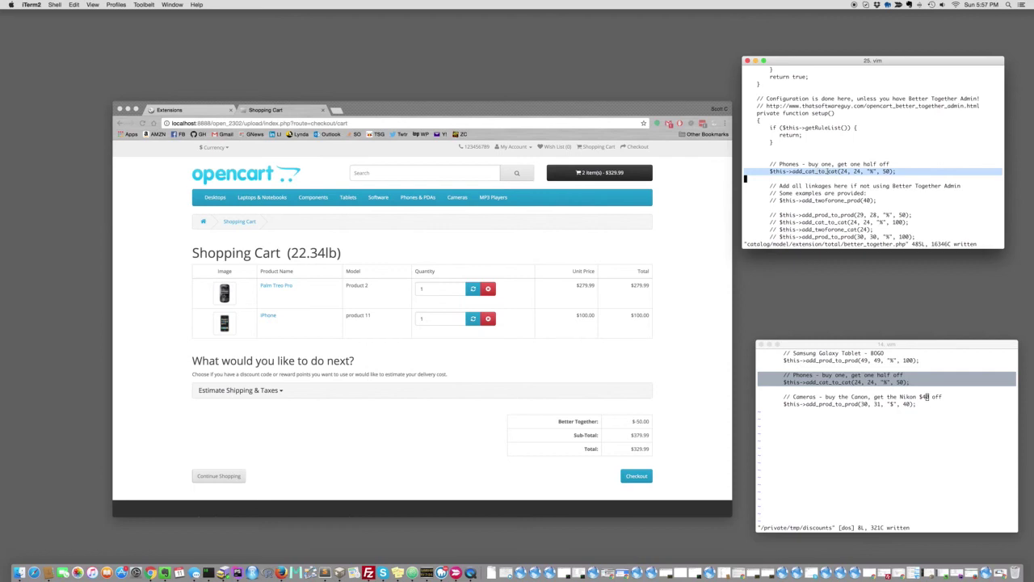
key(r)
key(8)
key(h)
Copy the "Samsung Galaxy Tablet - BOGO" comment and its add_prod_to_prod(49, 49, "%", 100) rule from the discounts file.
click(847, 375)
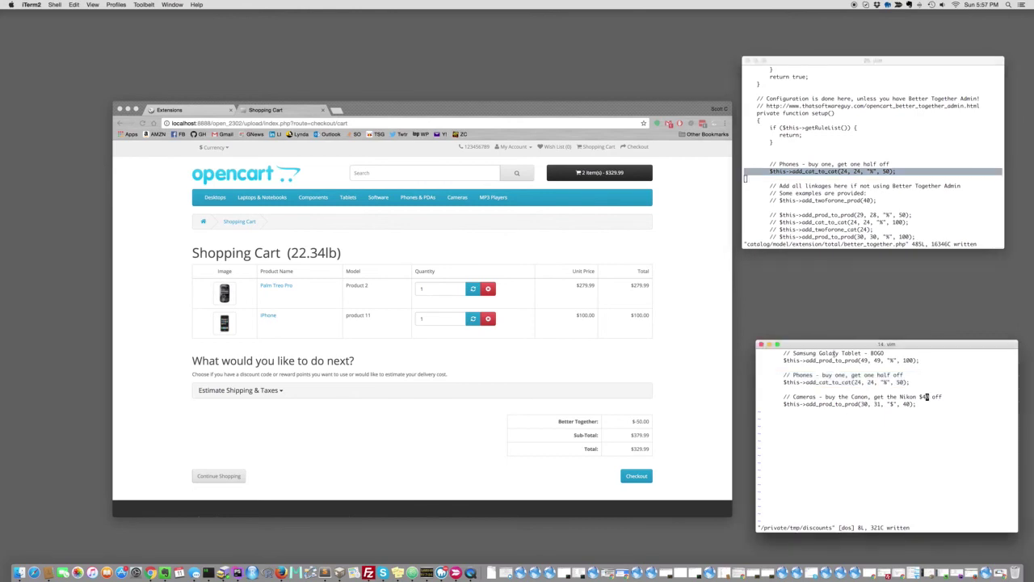
drag(834, 353, 842, 361)
key(super+c)
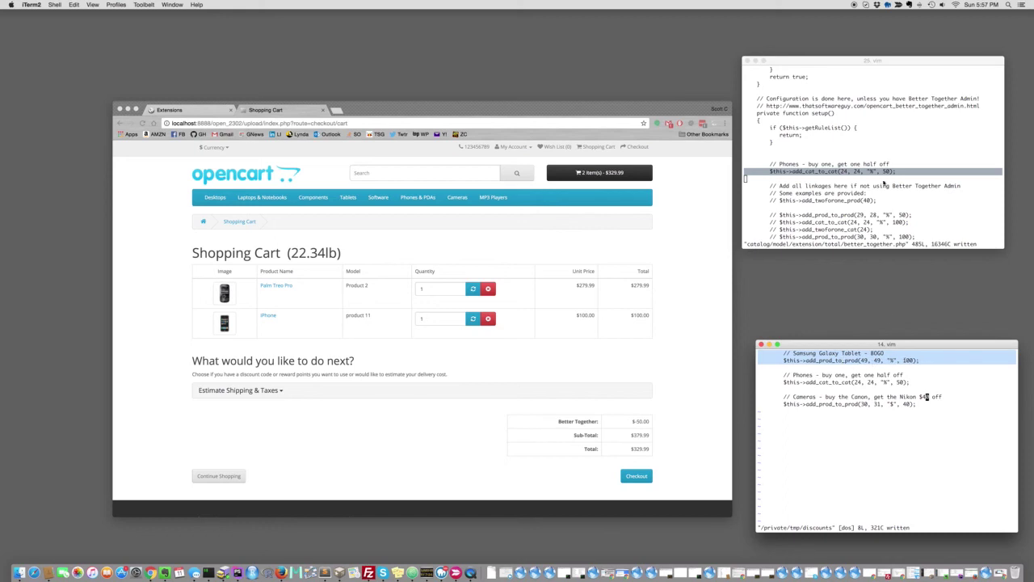
Replace the phones comment and rule in setup() of better_together.php with the copied Samsung Galaxy Tablet lines and save the file.
click(745, 172)
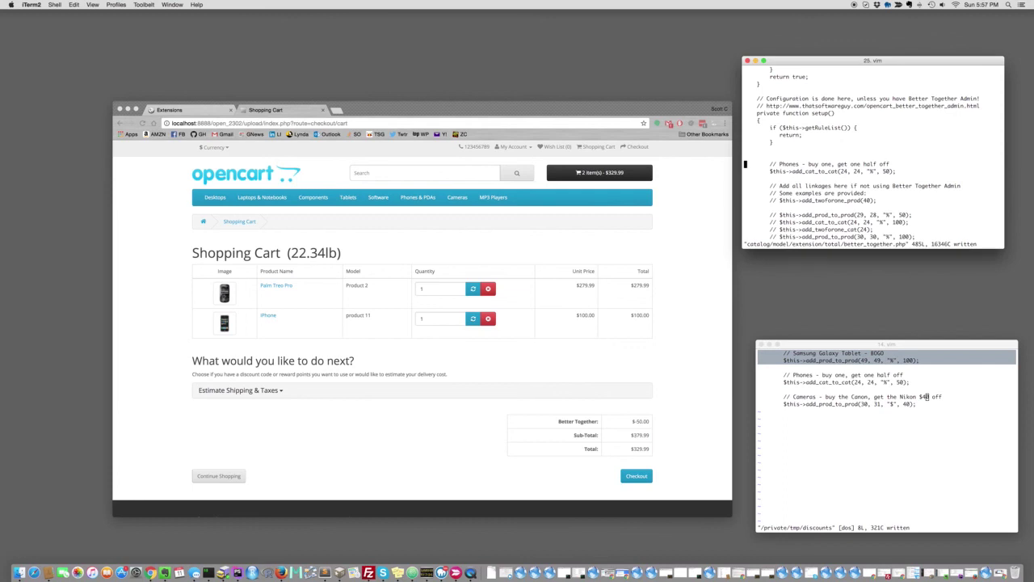
key(d)
key(d)
key(d)
key(d)
key(i)
key(super+v)
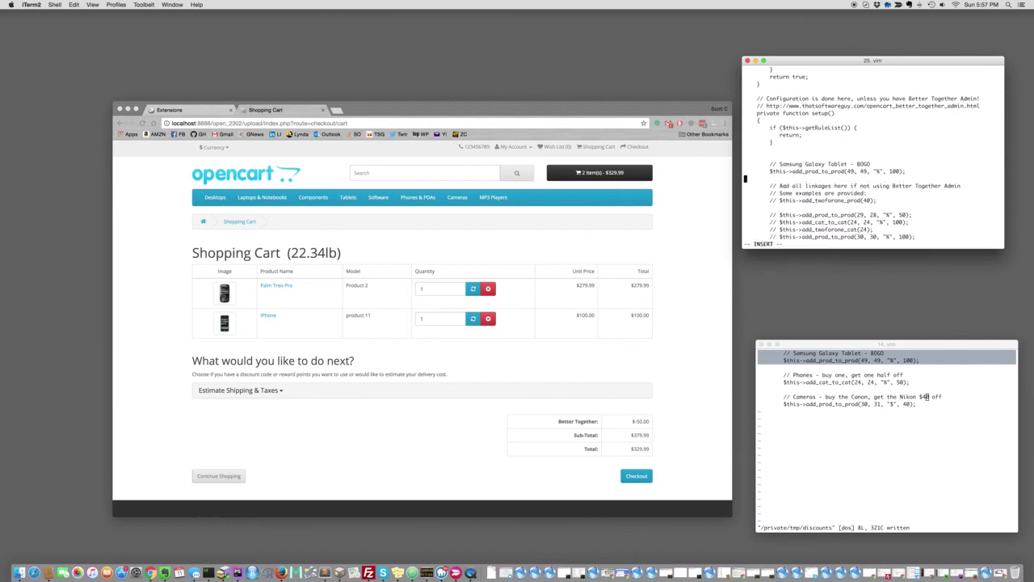
key(Escape)
text(:w)
key(Return)
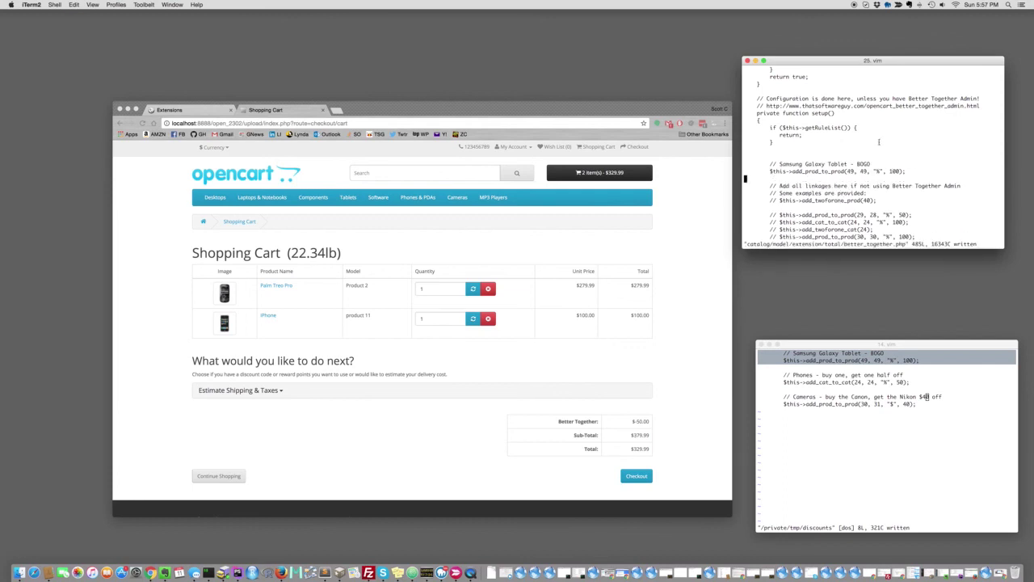
Remove the iPhone from the shopping cart and add two Samsung Galaxy Tab 10.1 units from the Tablets category.
click(489, 292)
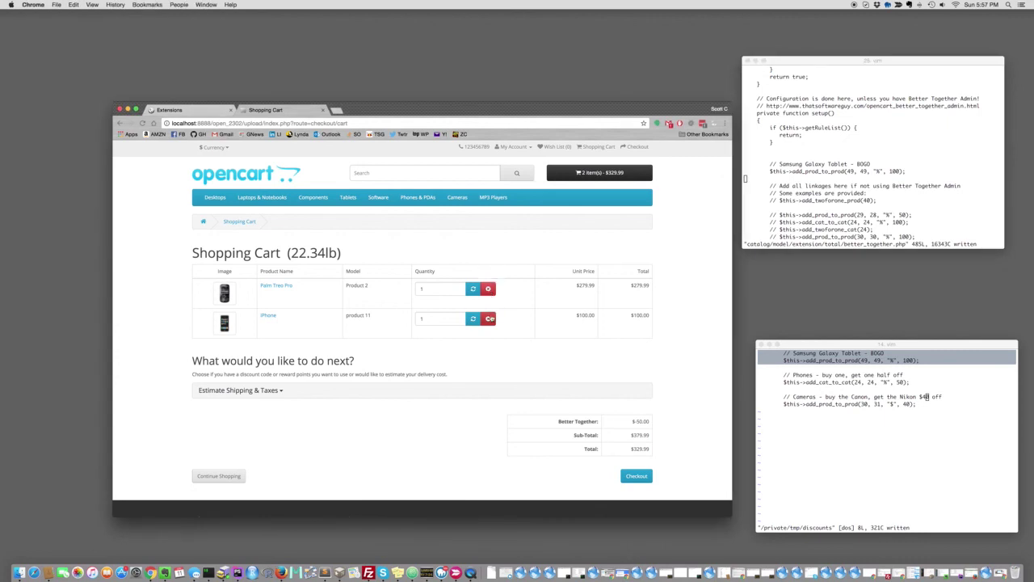
click(490, 319)
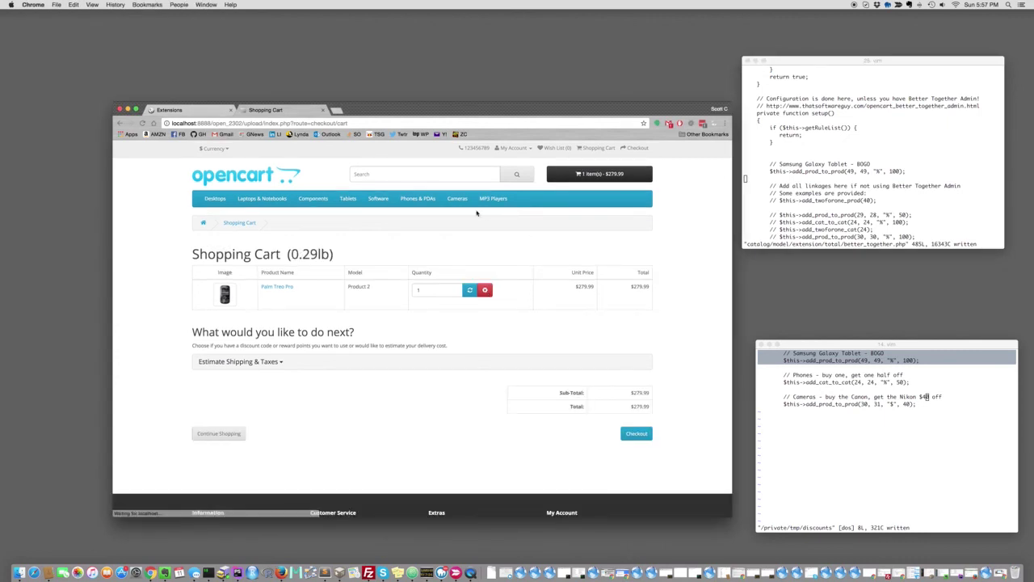
click(348, 199)
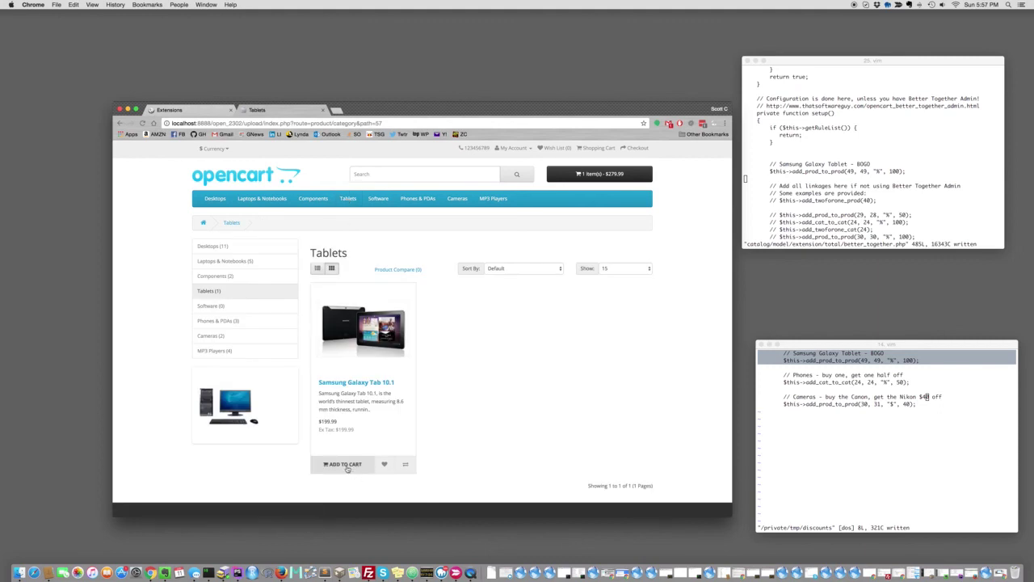
click(344, 464)
click(346, 488)
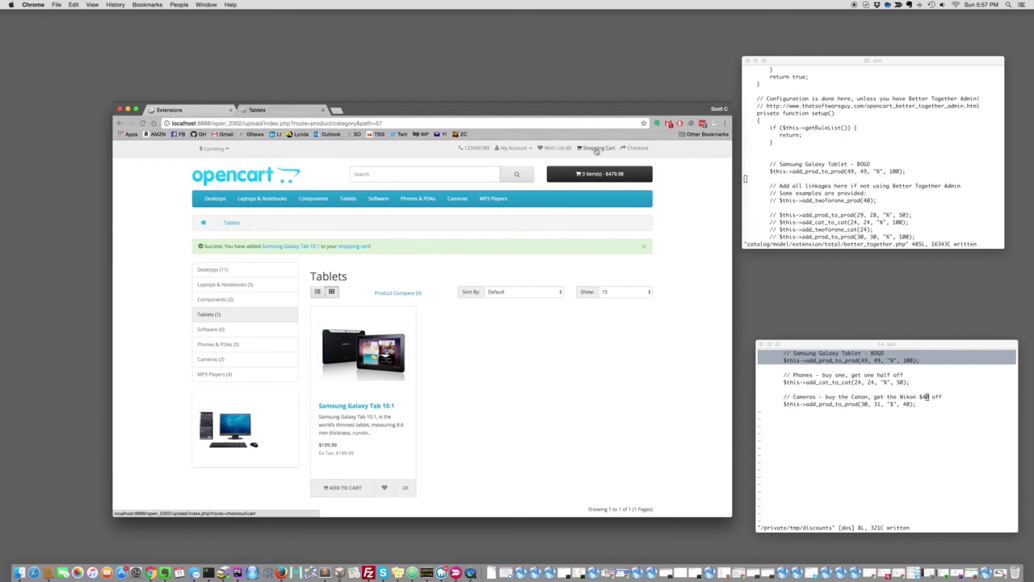
Open the shopping cart to check the Better Together discount and remove the Palm Treo Pro.
click(597, 149)
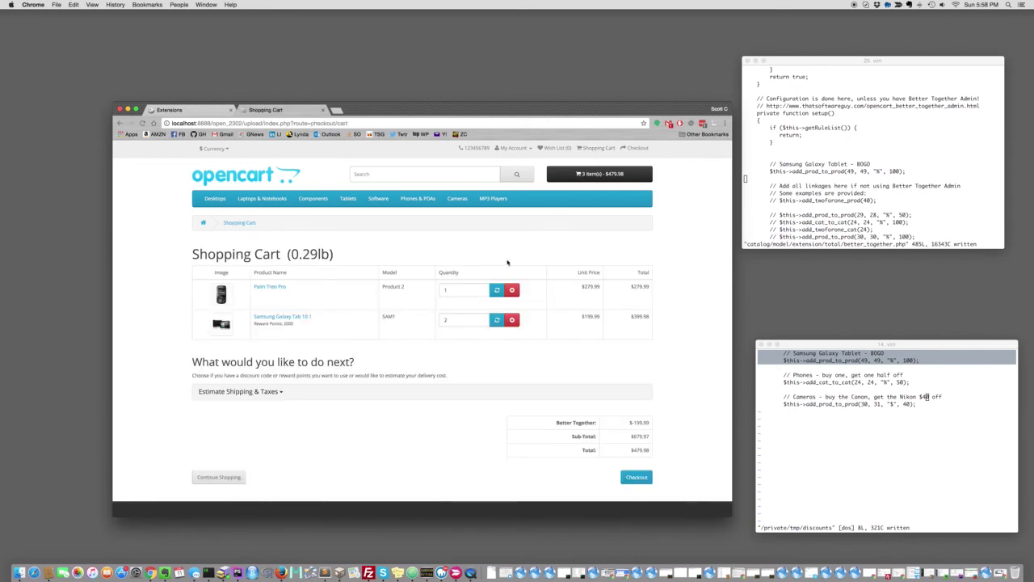
click(512, 291)
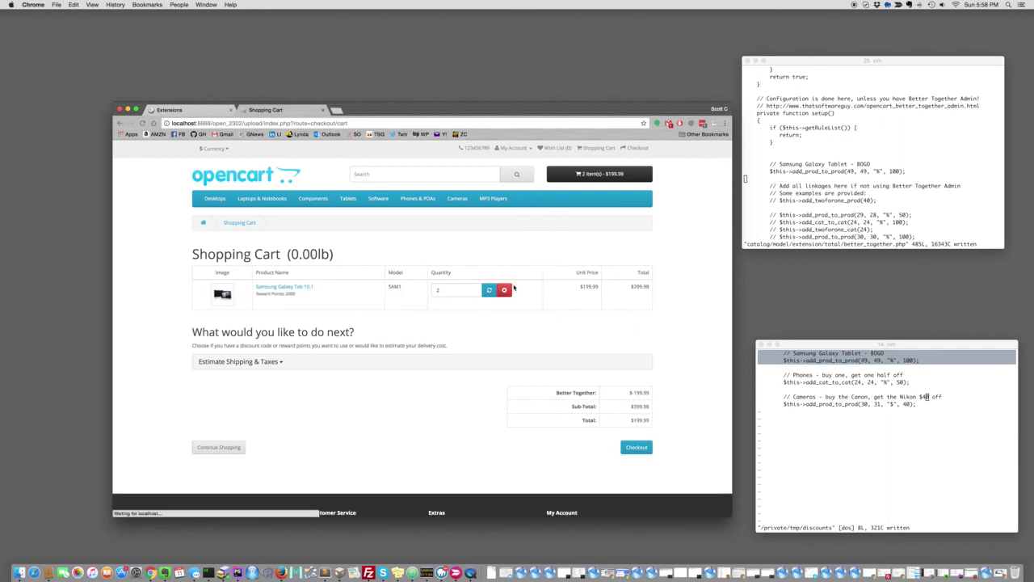